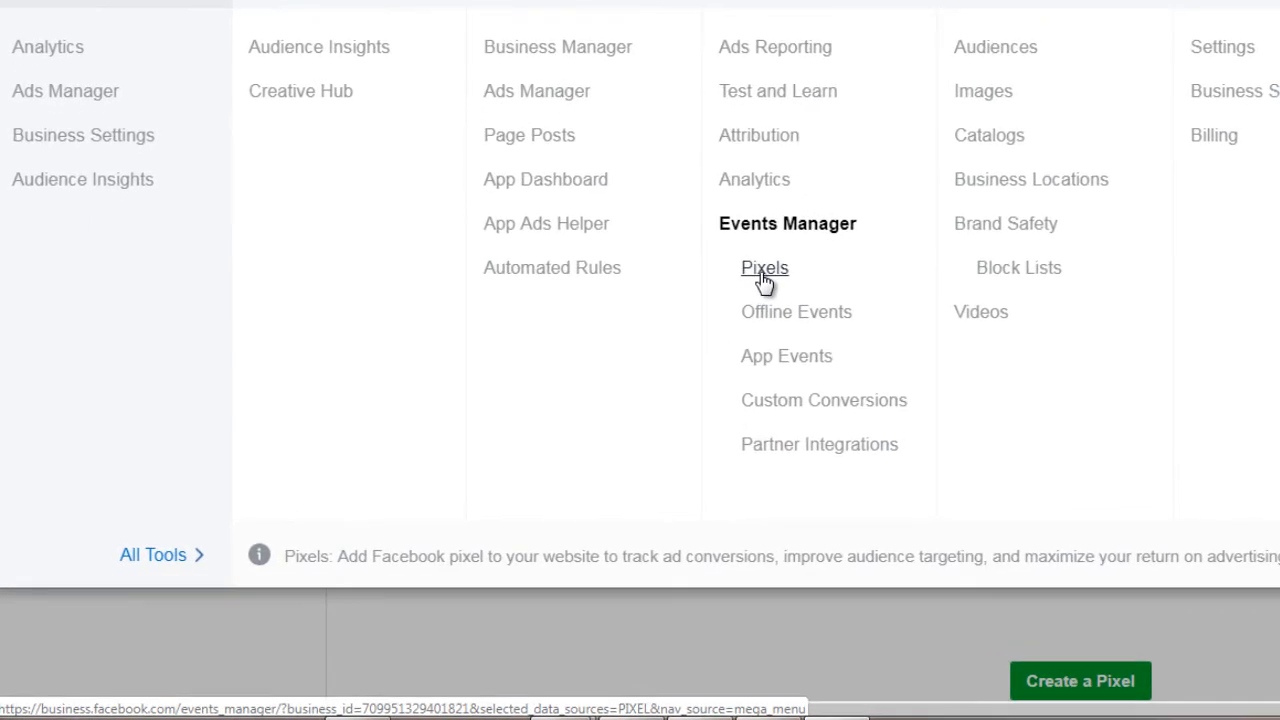
Step: Open the Pixels section of Events Manager and start adding a Facebook Pixel as a new data source
left_click(764, 272)
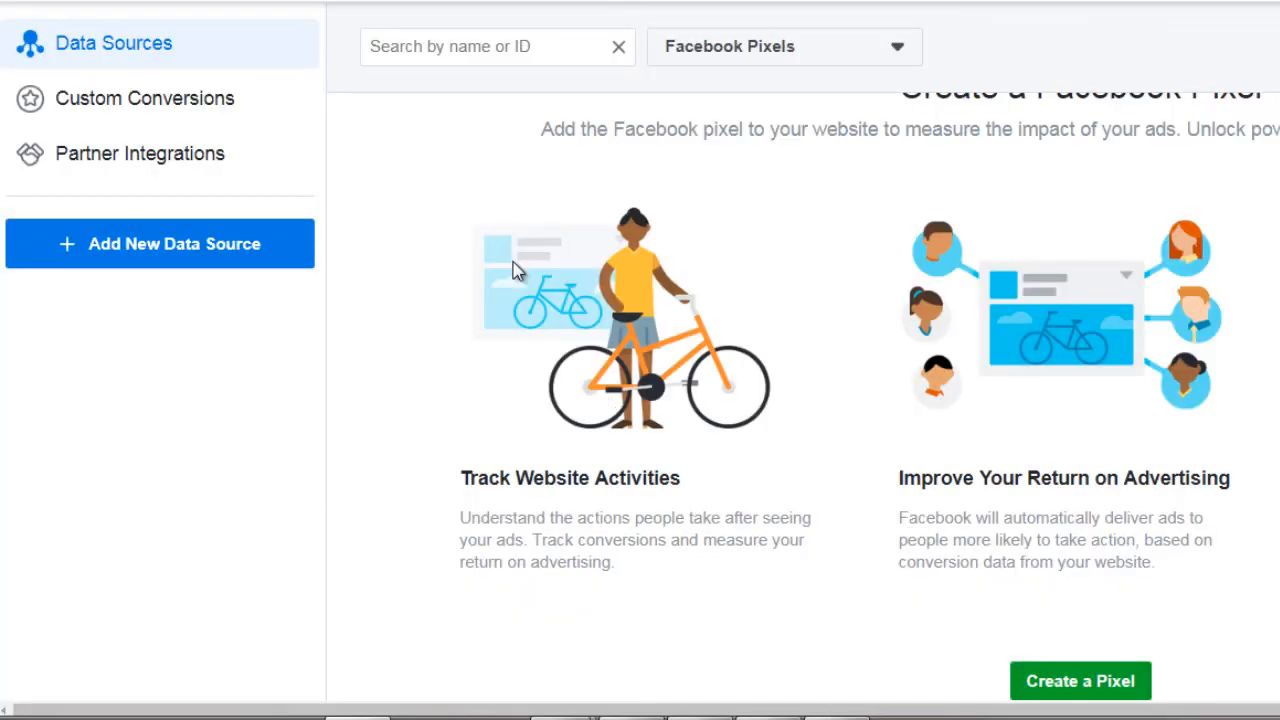
left_click(216, 256)
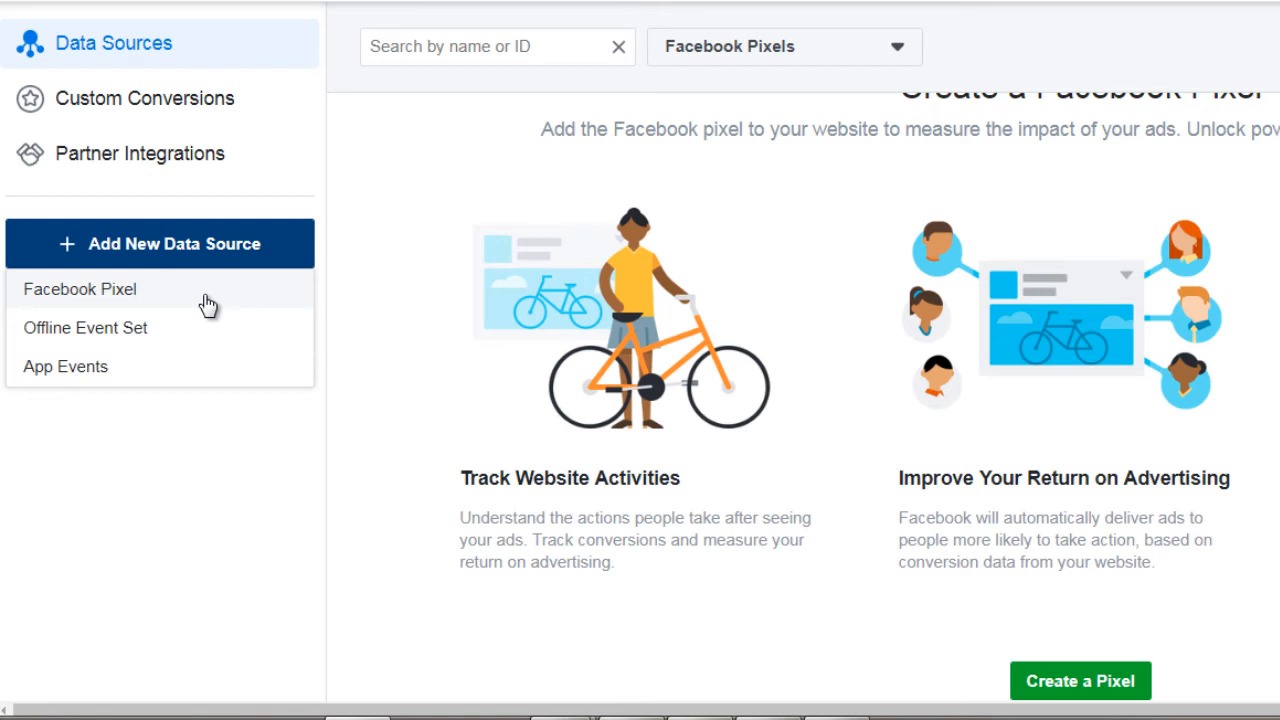
left_click(214, 254)
left_click(214, 254)
left_click(141, 299)
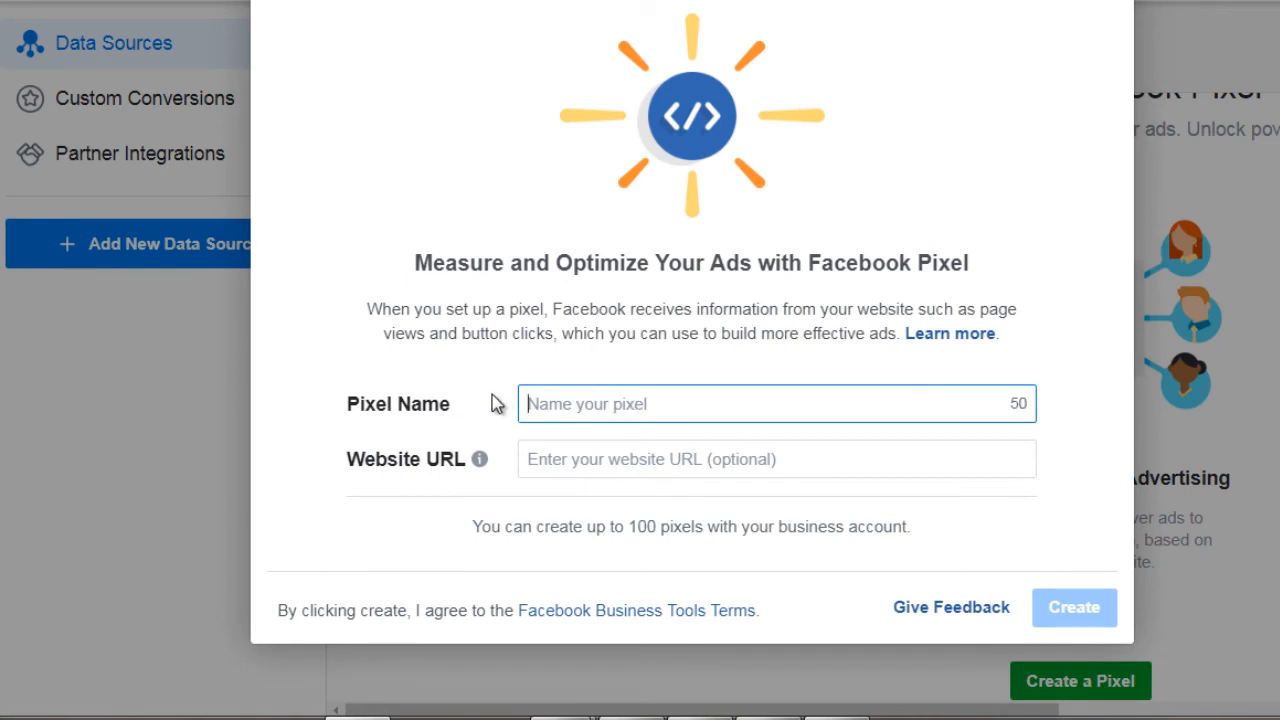
Step: Name the new pixel Scuba Diving Pixel and create it without a website URL
type("Scuba ")
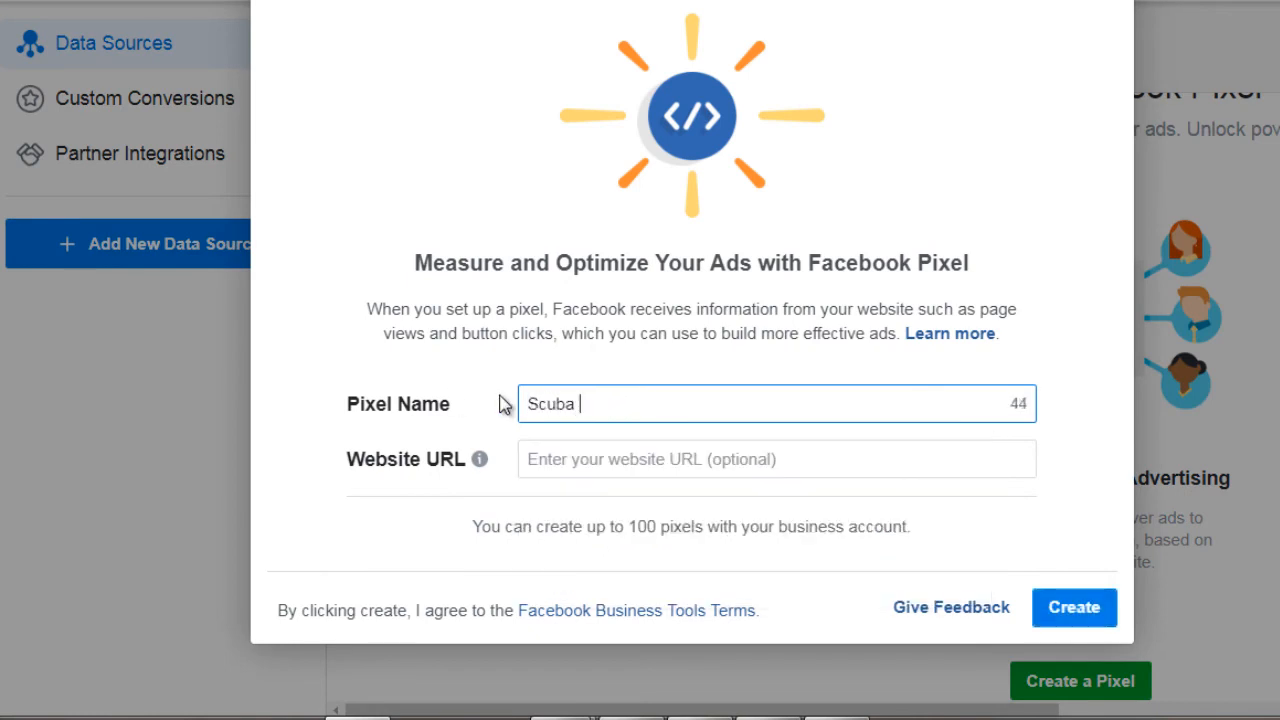
type("Diving Pixel")
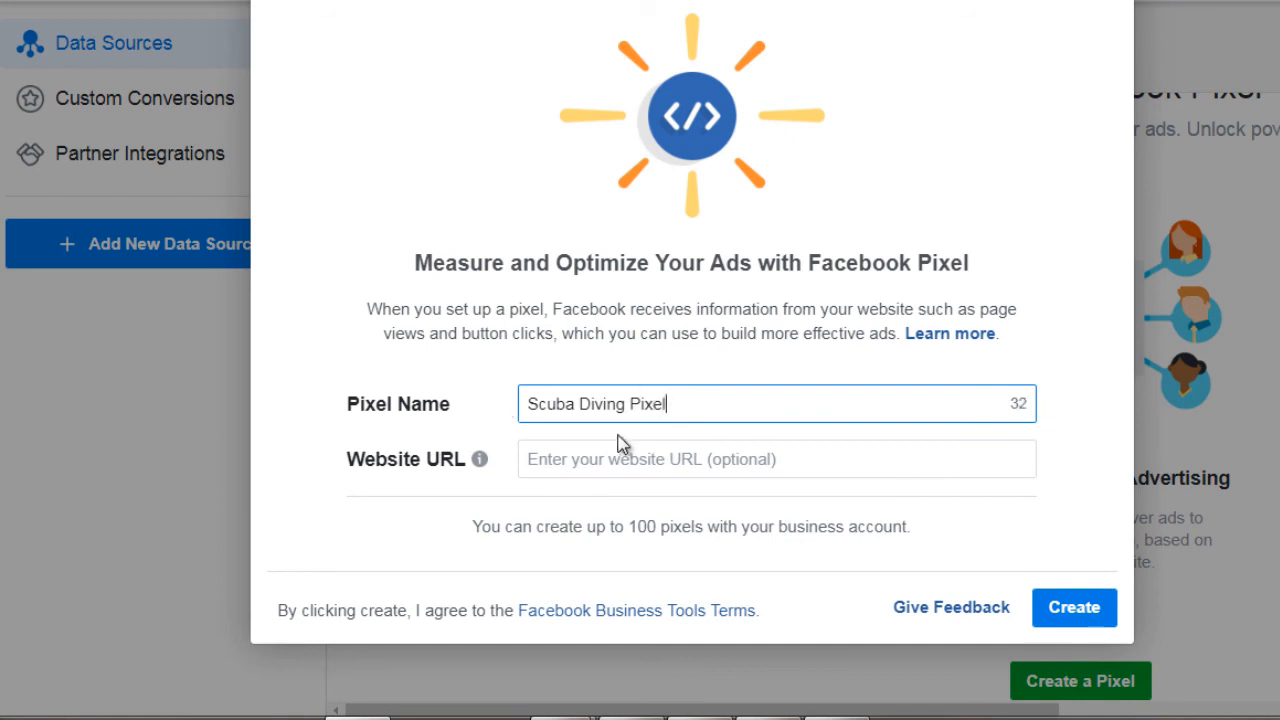
left_click(1076, 610)
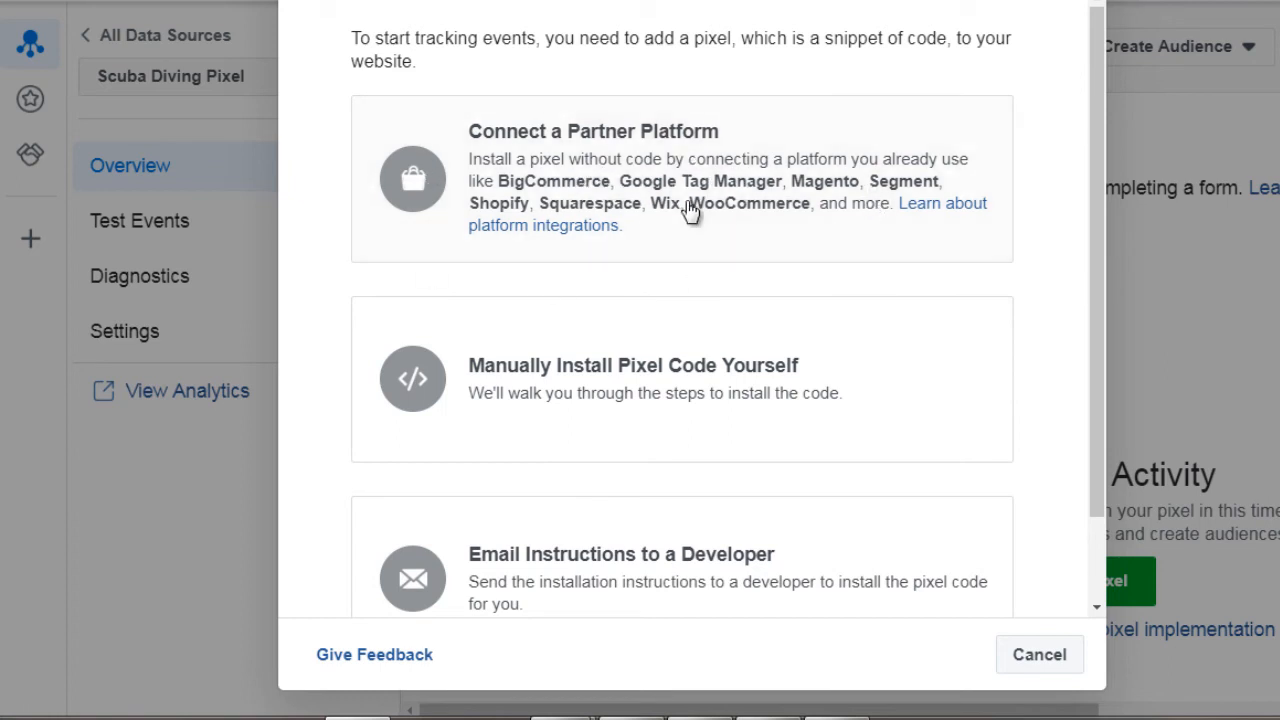
Step: Choose to install the pixel code manually and review the instructions for placing it in the website header
scroll(500, 205, "down", 1)
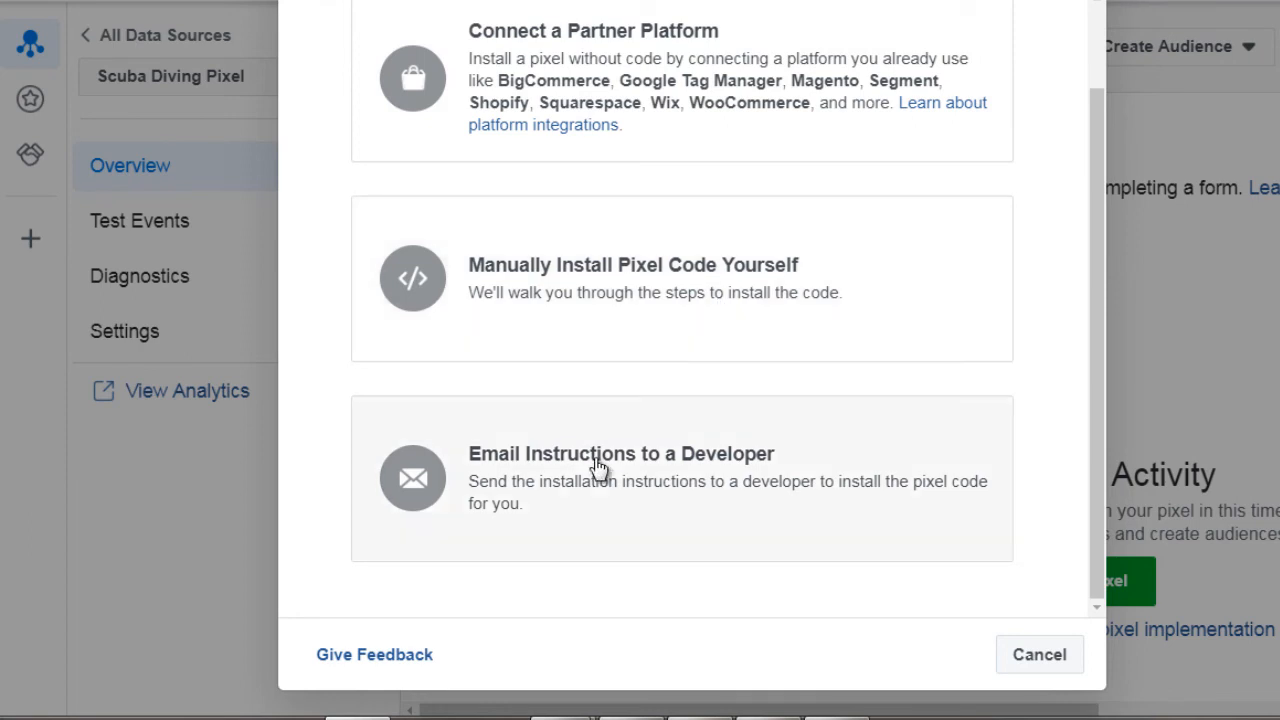
left_click(640, 290)
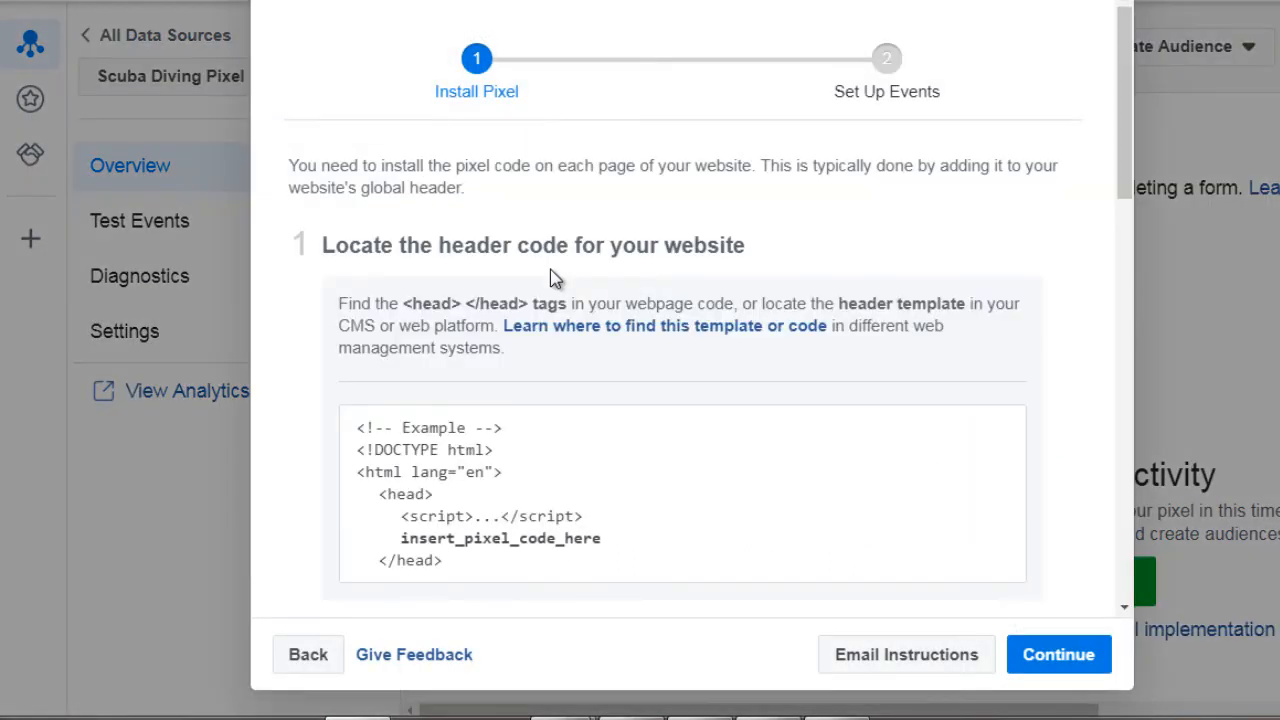
scroll(549, 269, "down", 1)
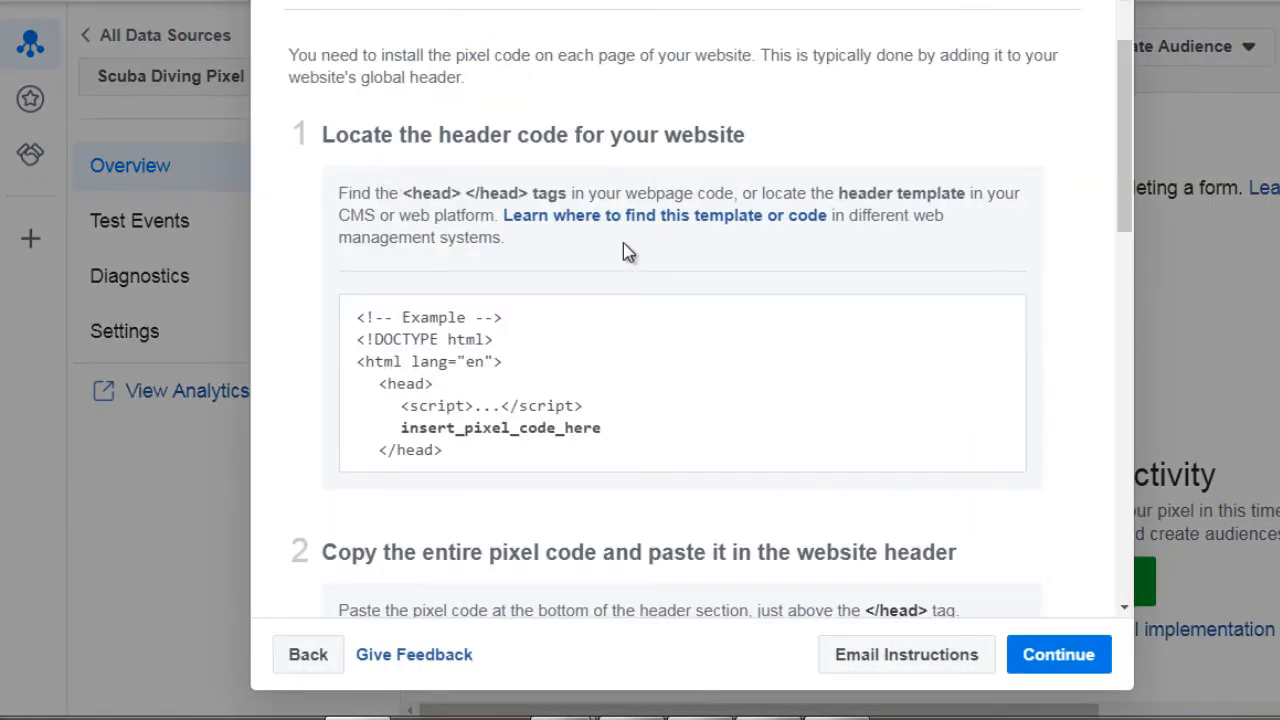
scroll(623, 250, "down", 1)
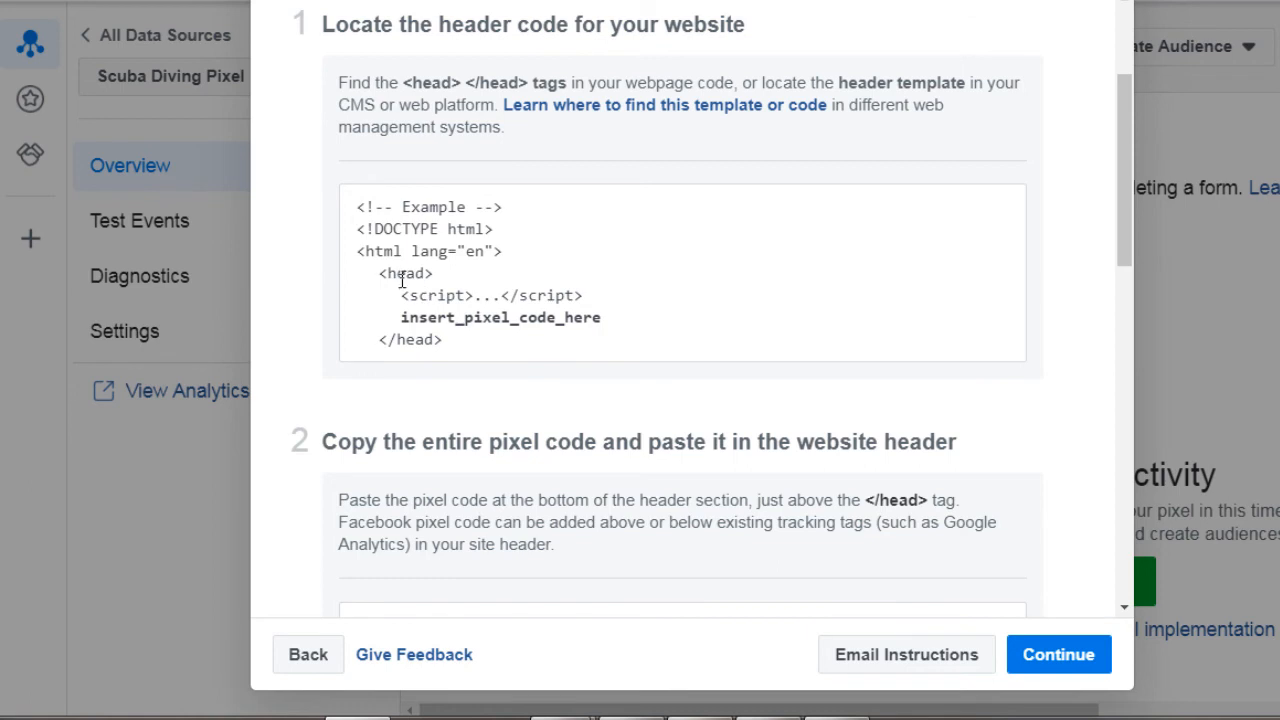
scroll(560, 320, "down", 3)
scroll(503, 316, "up", 2)
left_click(580, 543)
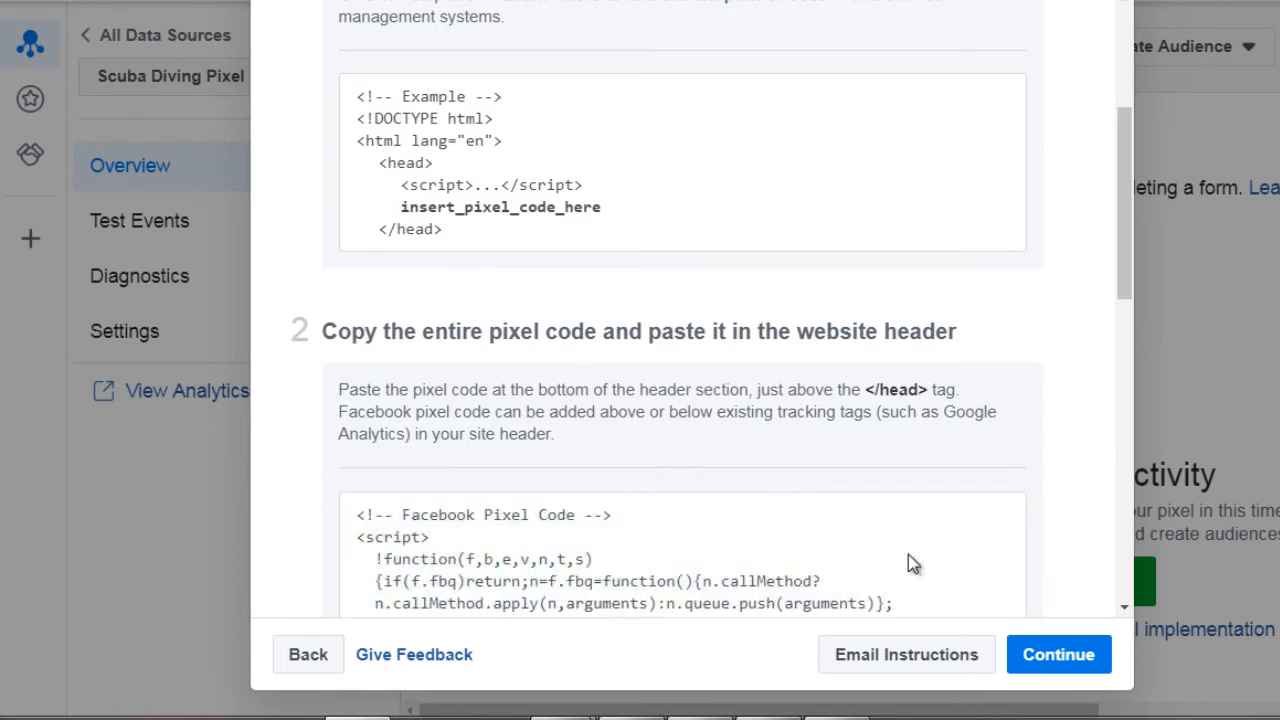
Step: Continue to event setup with manual event code installation and look through the Ecommerce and Retail events
left_click(1064, 658)
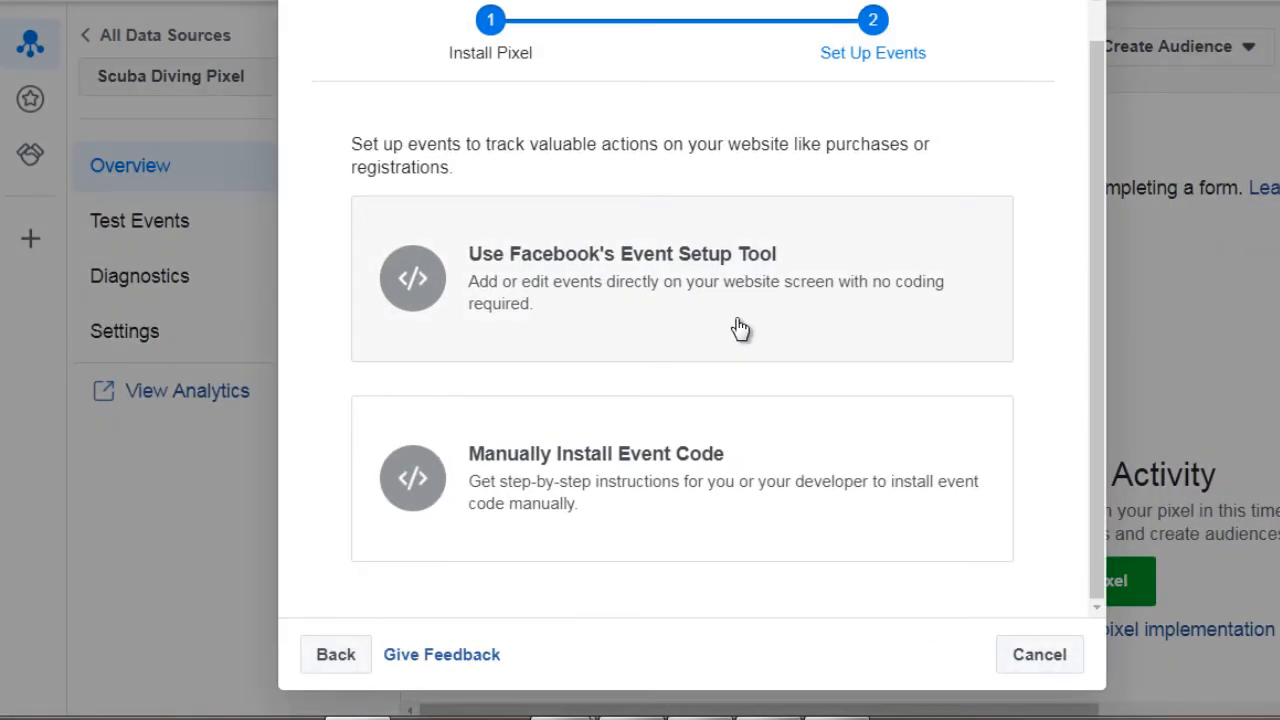
left_click(648, 292)
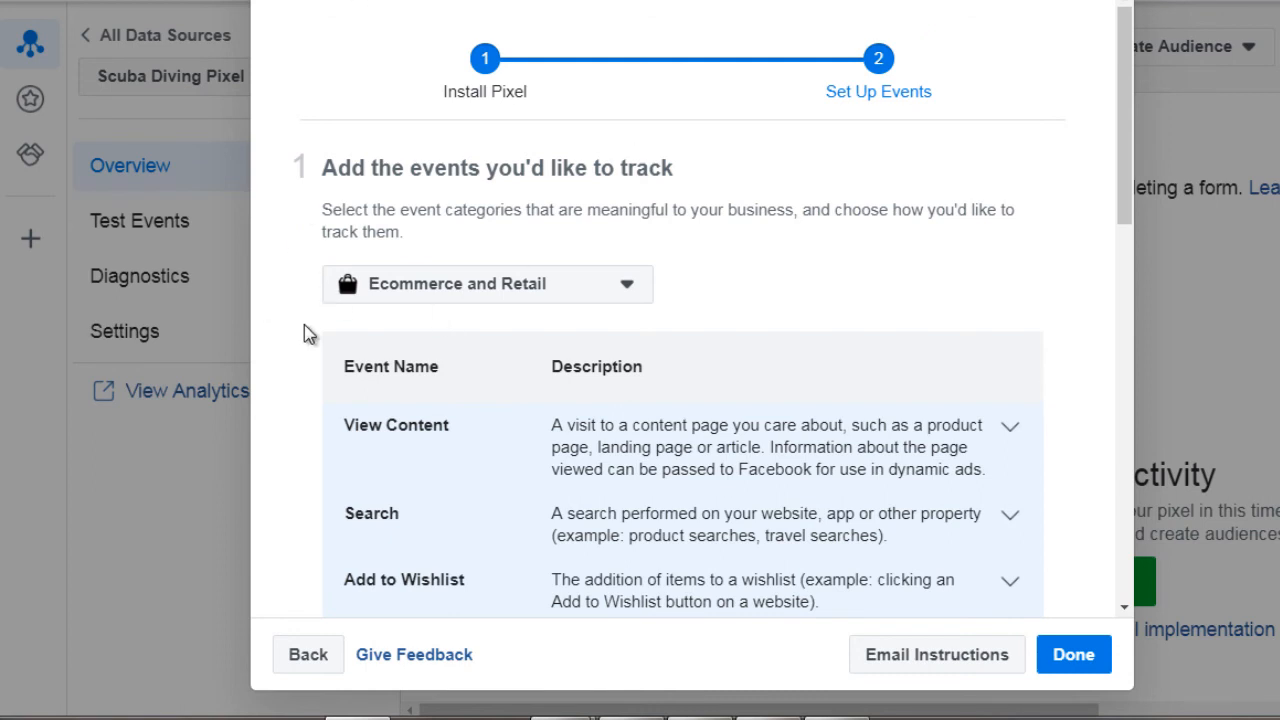
scroll(304, 324, "down", 3)
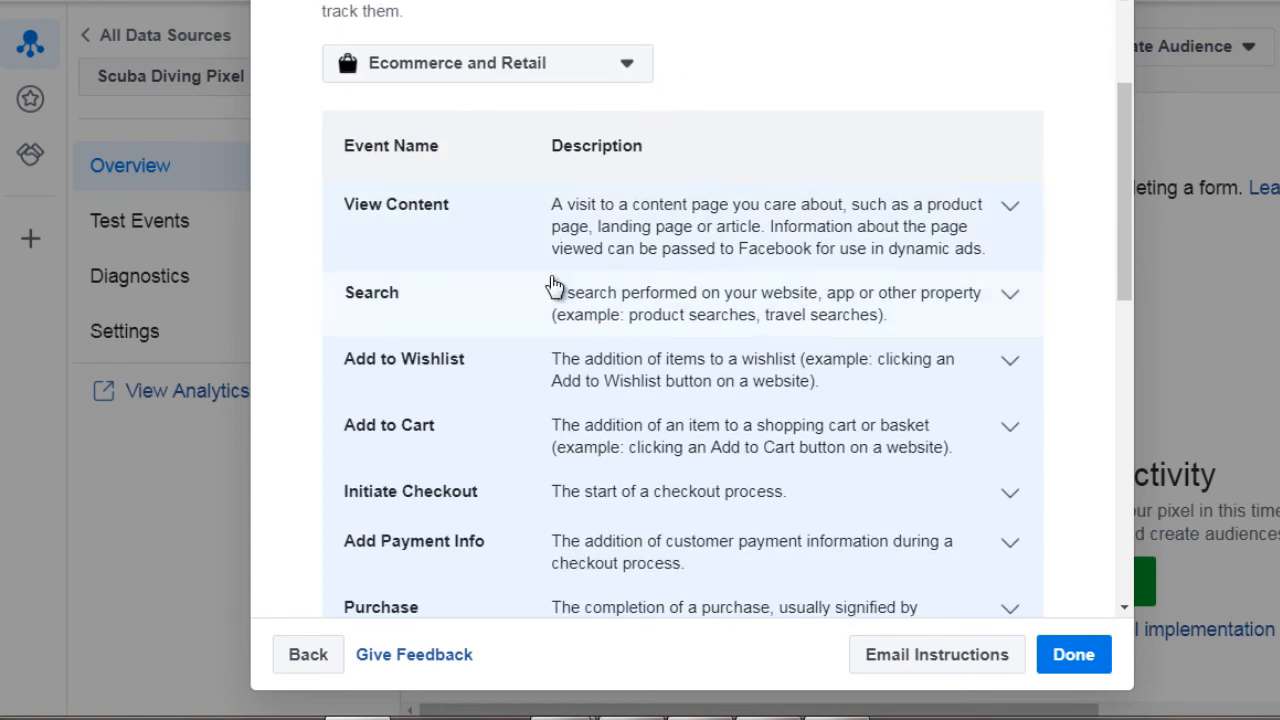
scroll(555, 287, "down", 3)
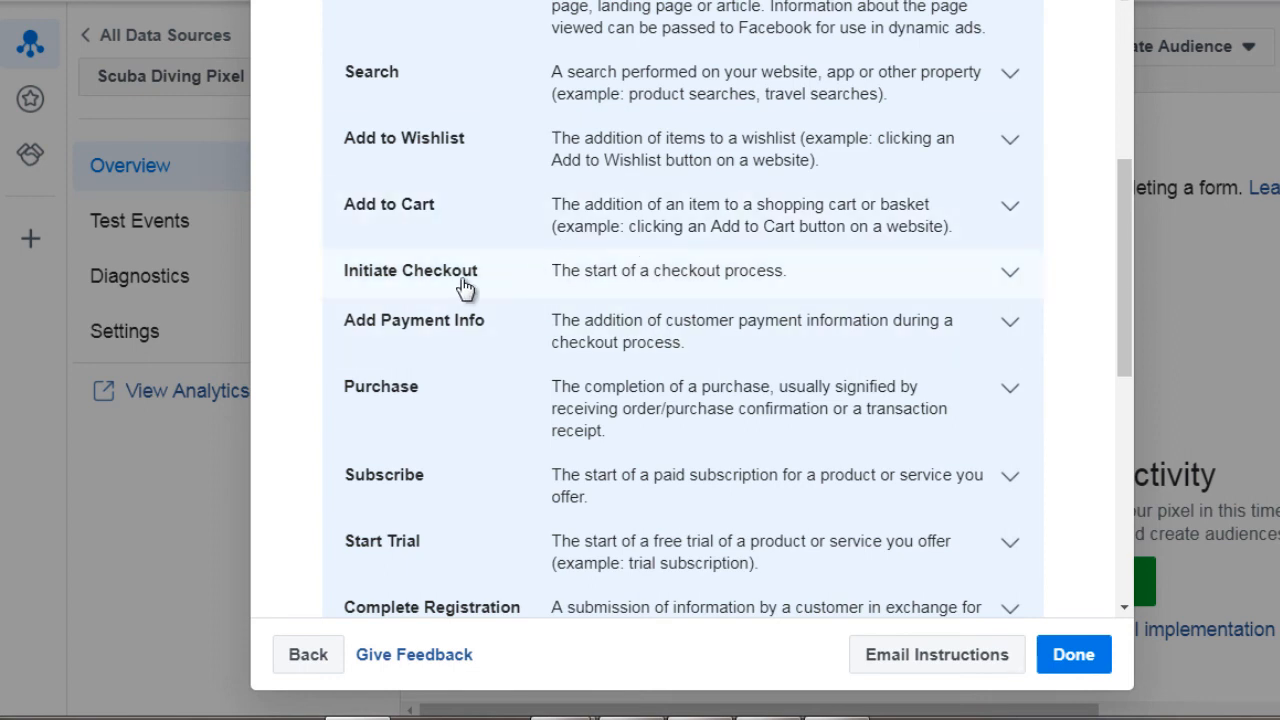
scroll(452, 270, "down", 2)
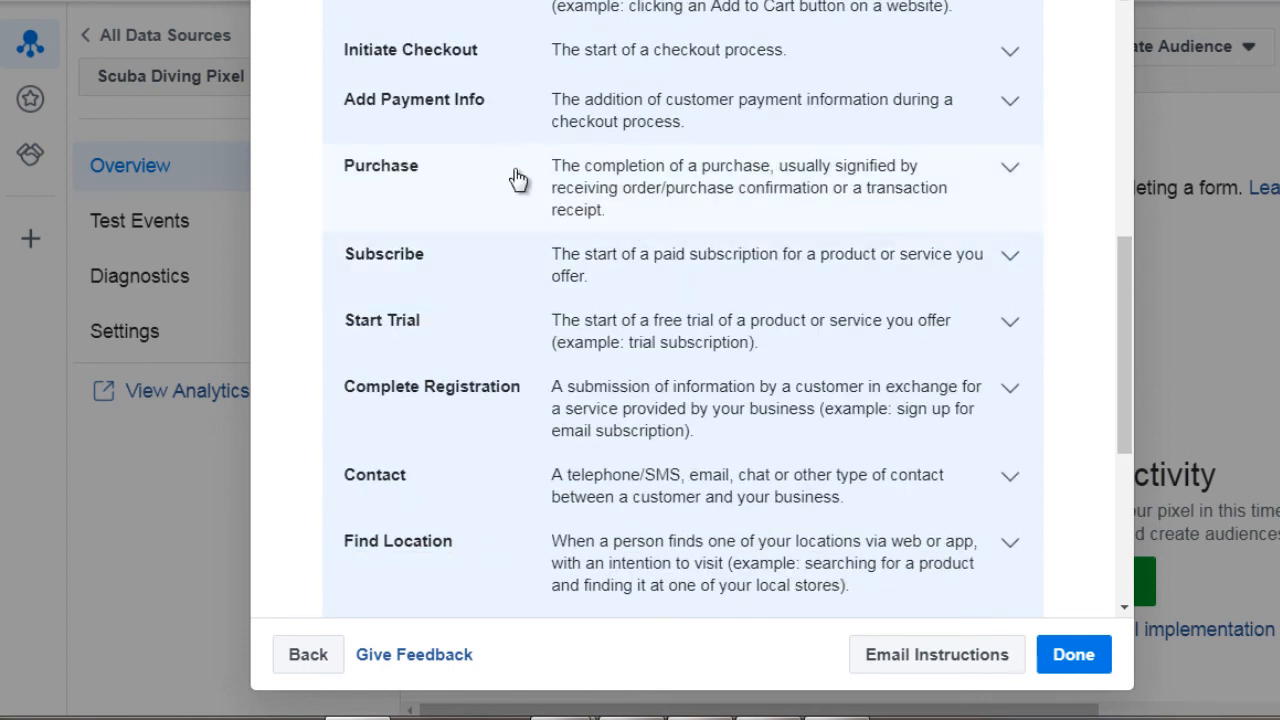
Step: Expand the Purchase event and examine its parameters, page-load tracking code and placement instructions
left_click(722, 183)
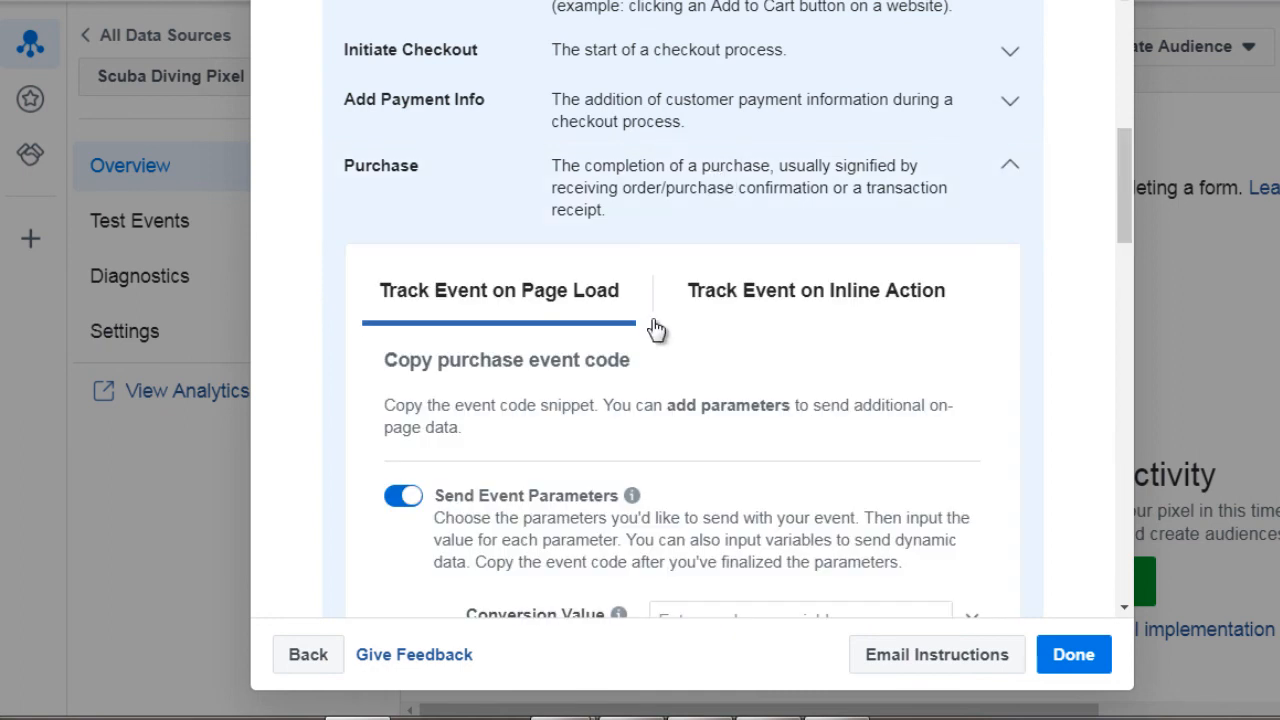
scroll(651, 322, "down", 4)
scroll(651, 329, "down", 2)
mouse_move(423, 277)
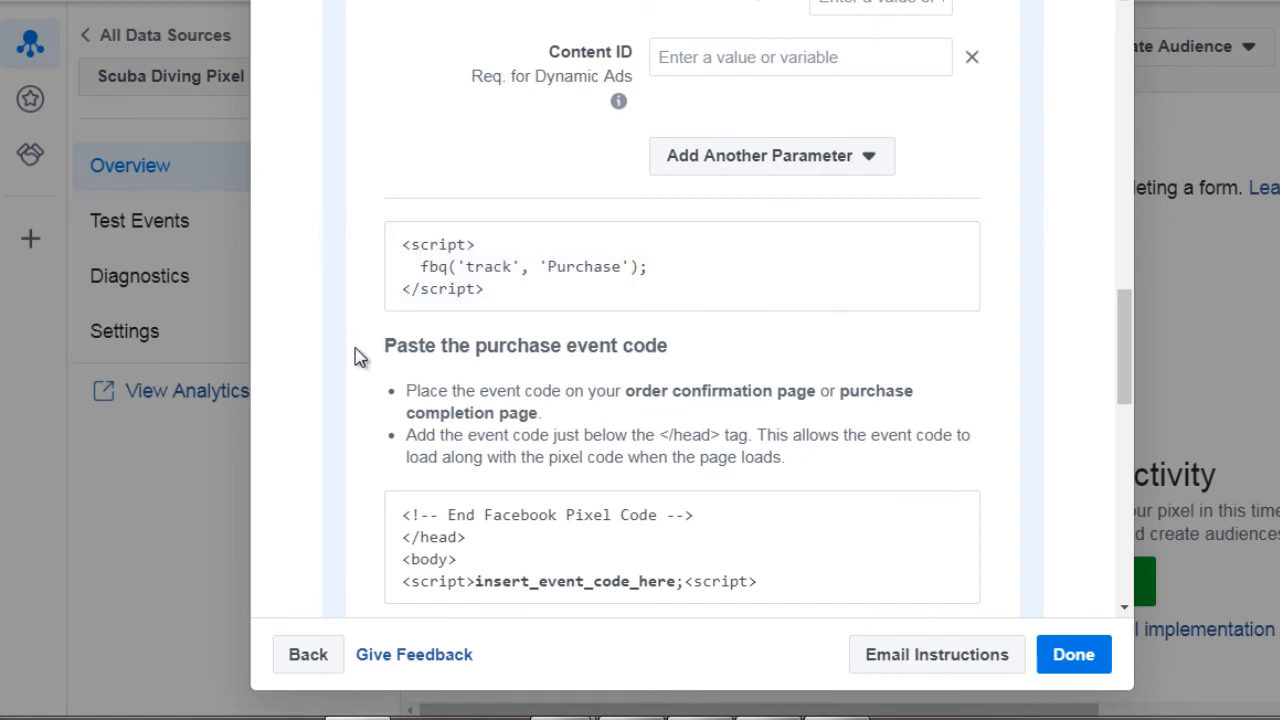
mouse_move(458, 292)
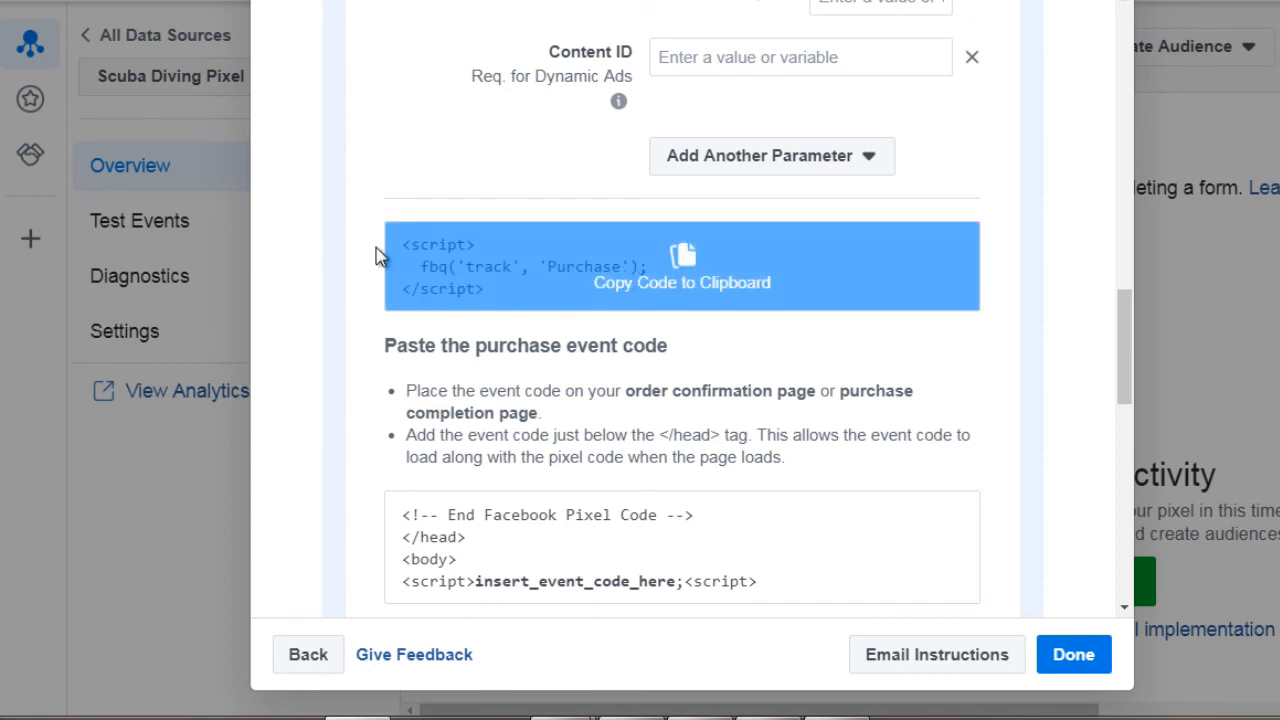
Step: Expand the Subscribe event and examine its parameters, tracking code and placement instructions
scroll(346, 278, "down", 5)
scroll(344, 284, "down", 2)
left_click(447, 248)
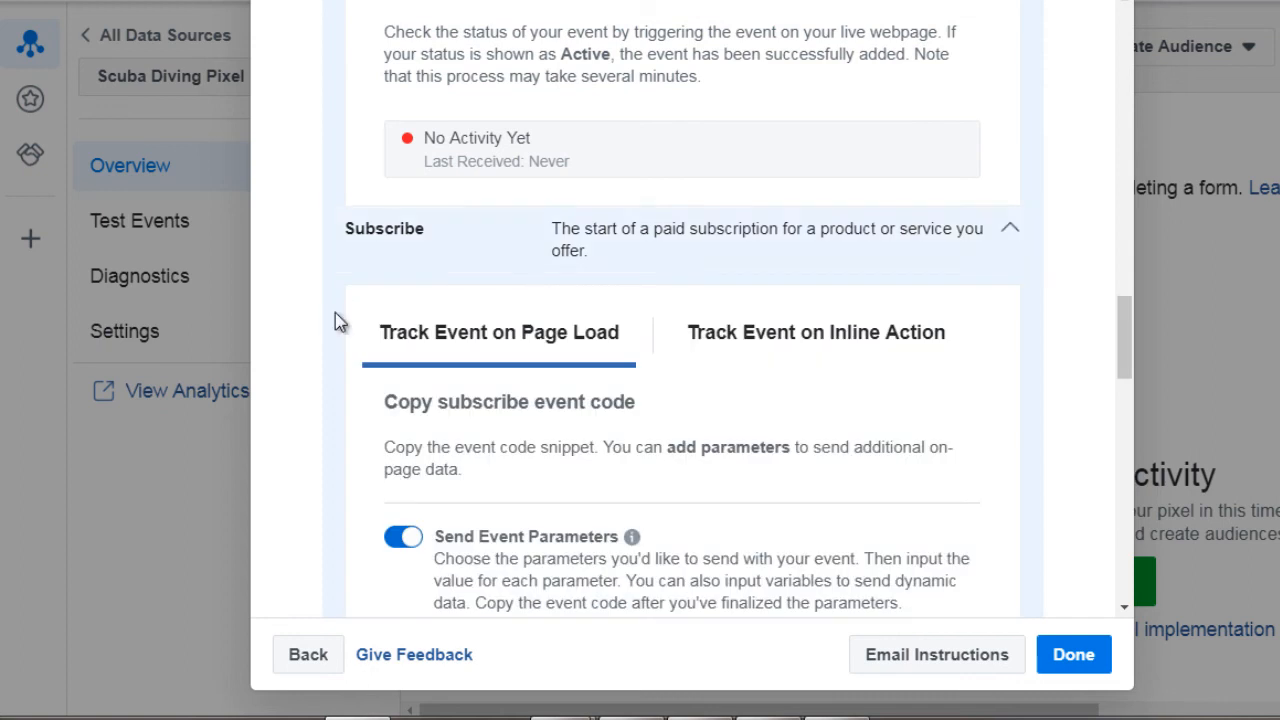
scroll(340, 365, "down", 5)
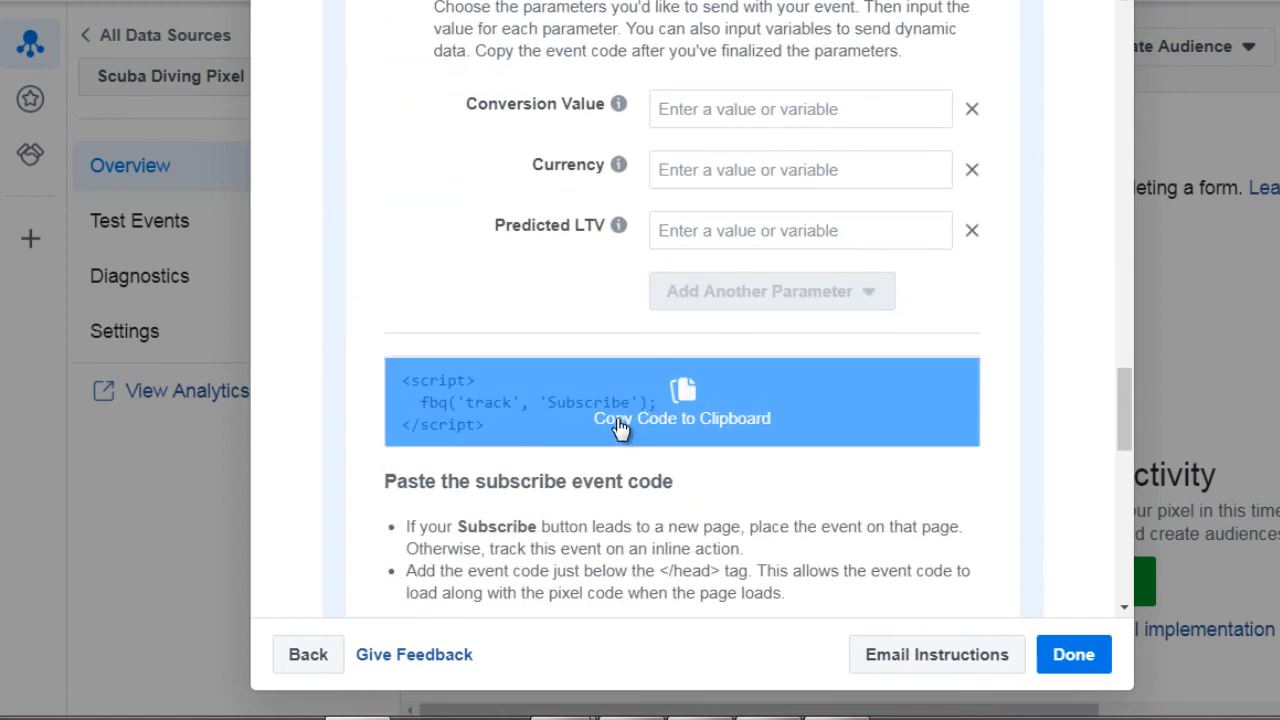
scroll(347, 376, "down", 2)
mouse_move(571, 191)
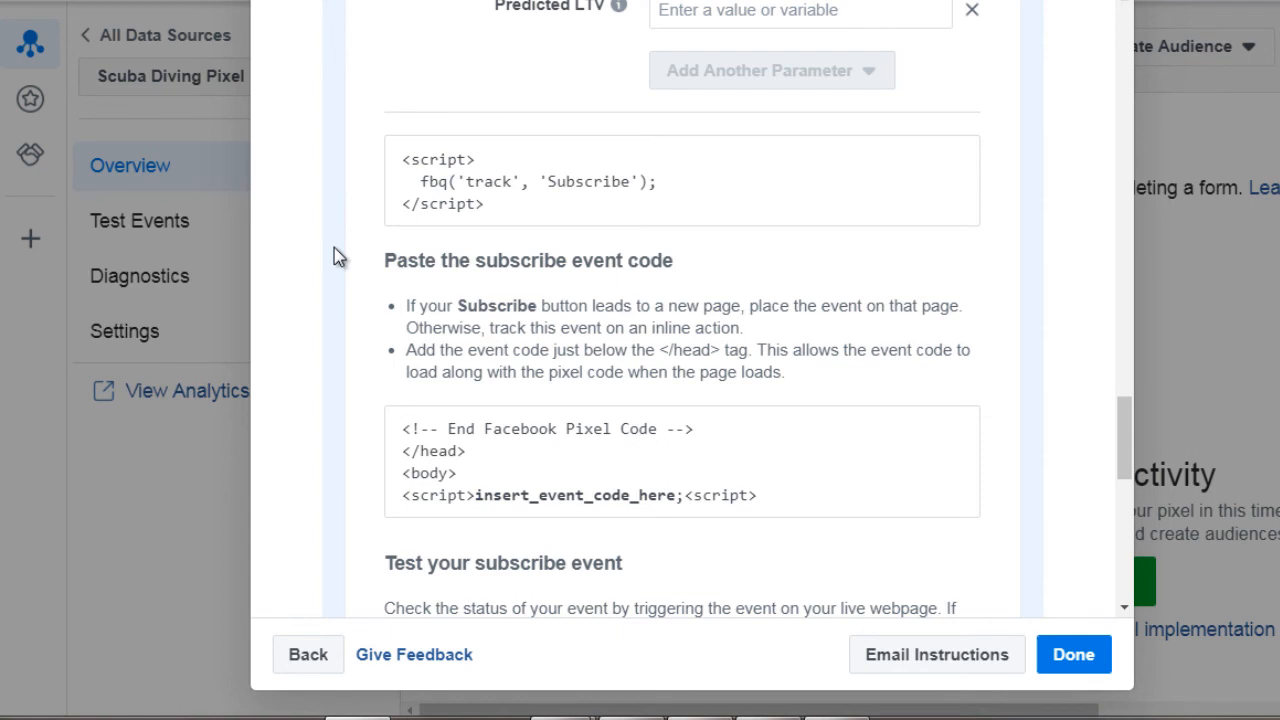
Step: Check the remaining events in the list, then expand View Content and examine its event code and placement instructions
scroll(351, 290, "down", 3)
scroll(352, 295, "down", 3)
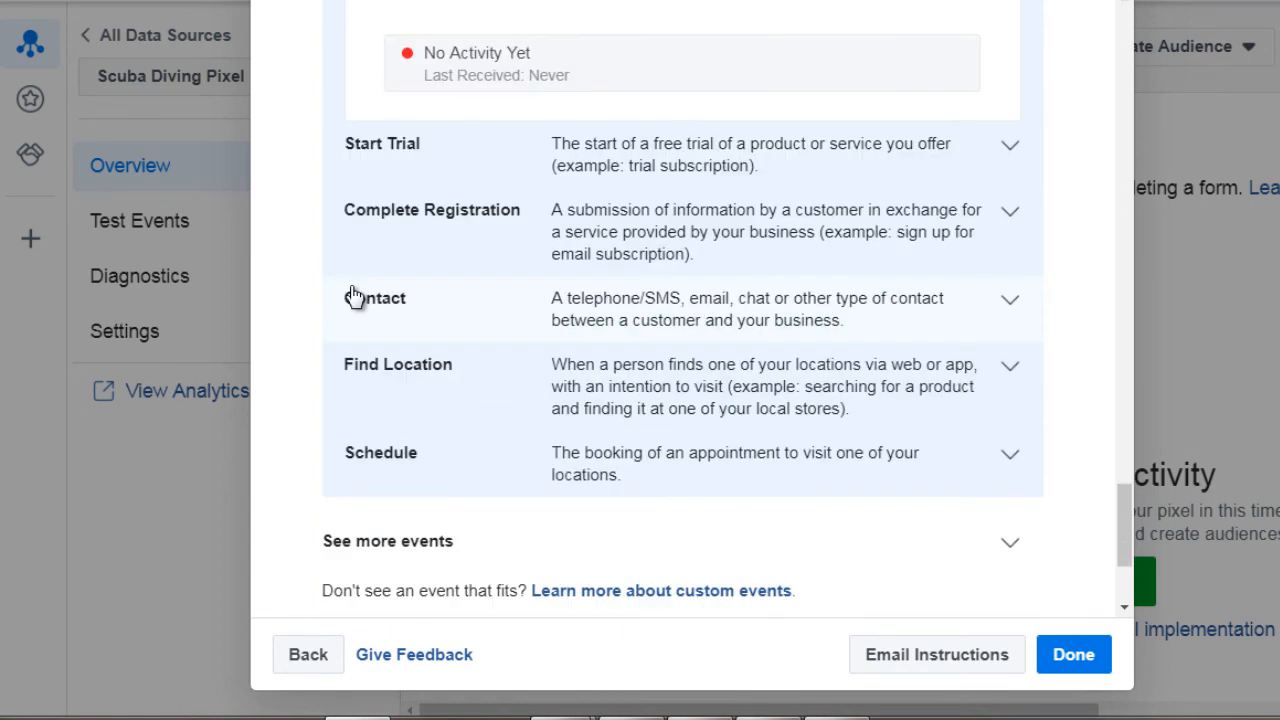
scroll(352, 294, "up", 12)
scroll(398, 310, "up", 10)
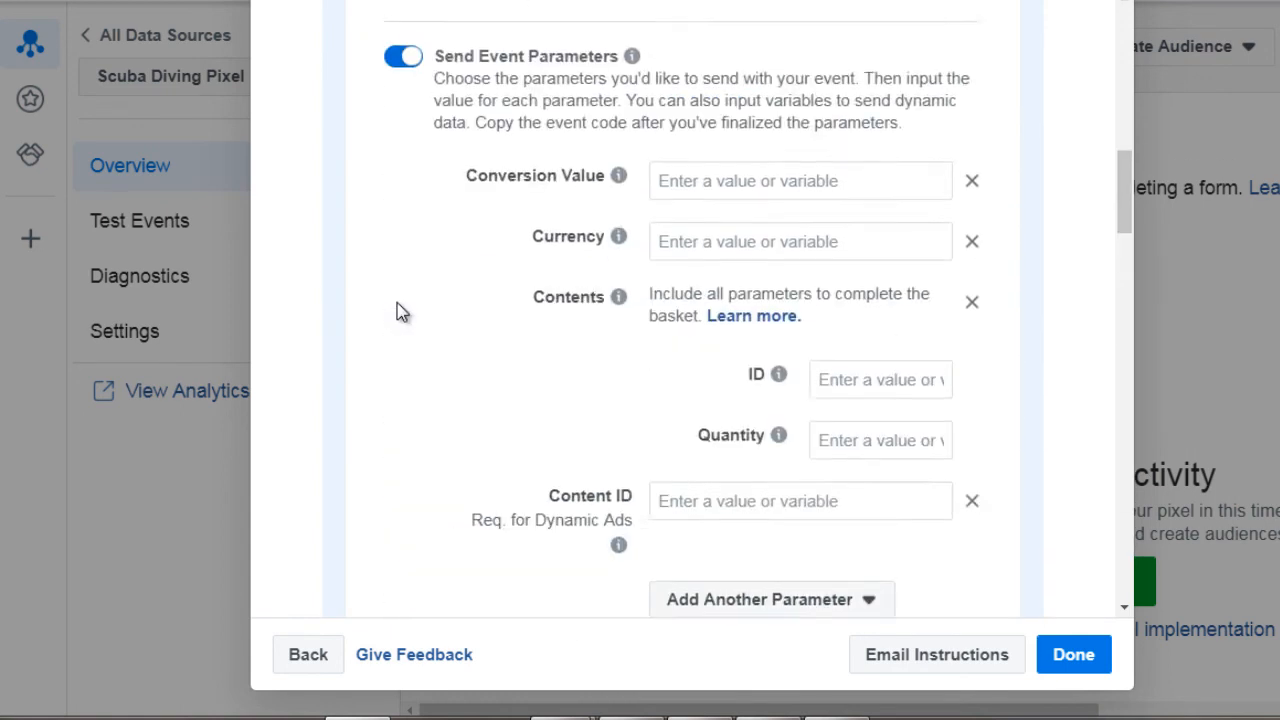
left_click(401, 235)
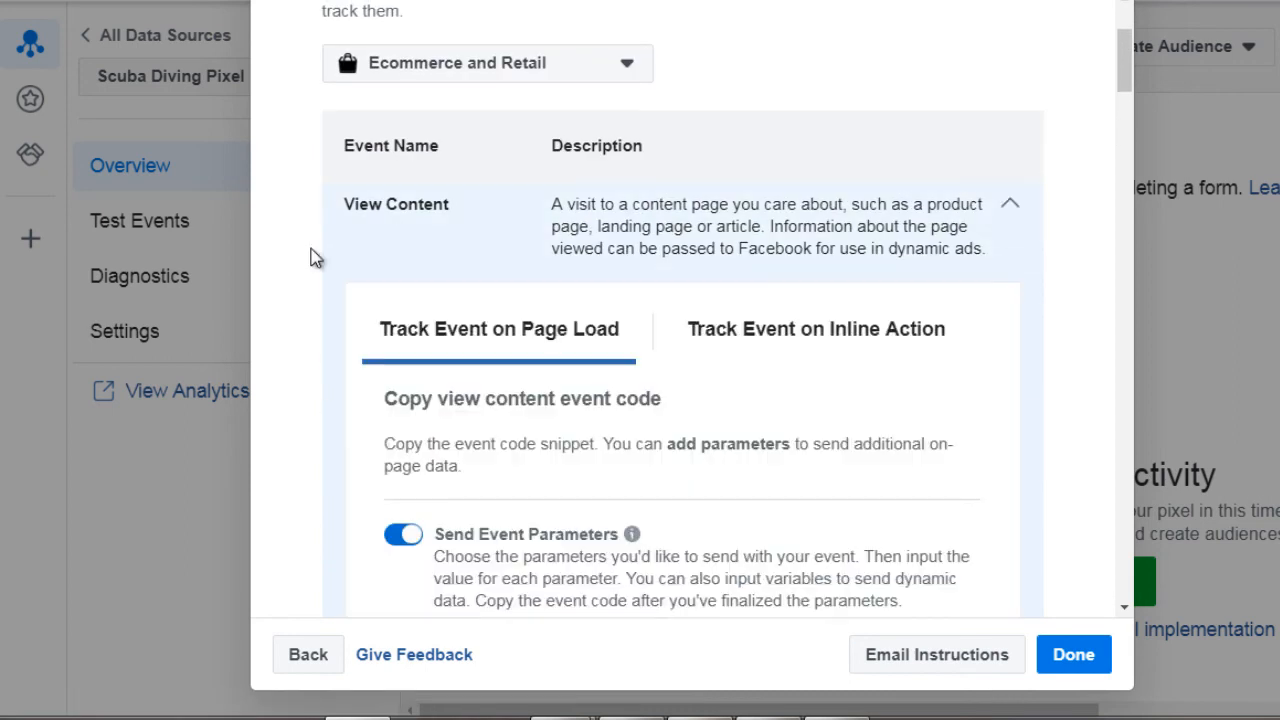
scroll(314, 257, "down", 3)
scroll(314, 257, "down", 3)
scroll(312, 257, "down", 3)
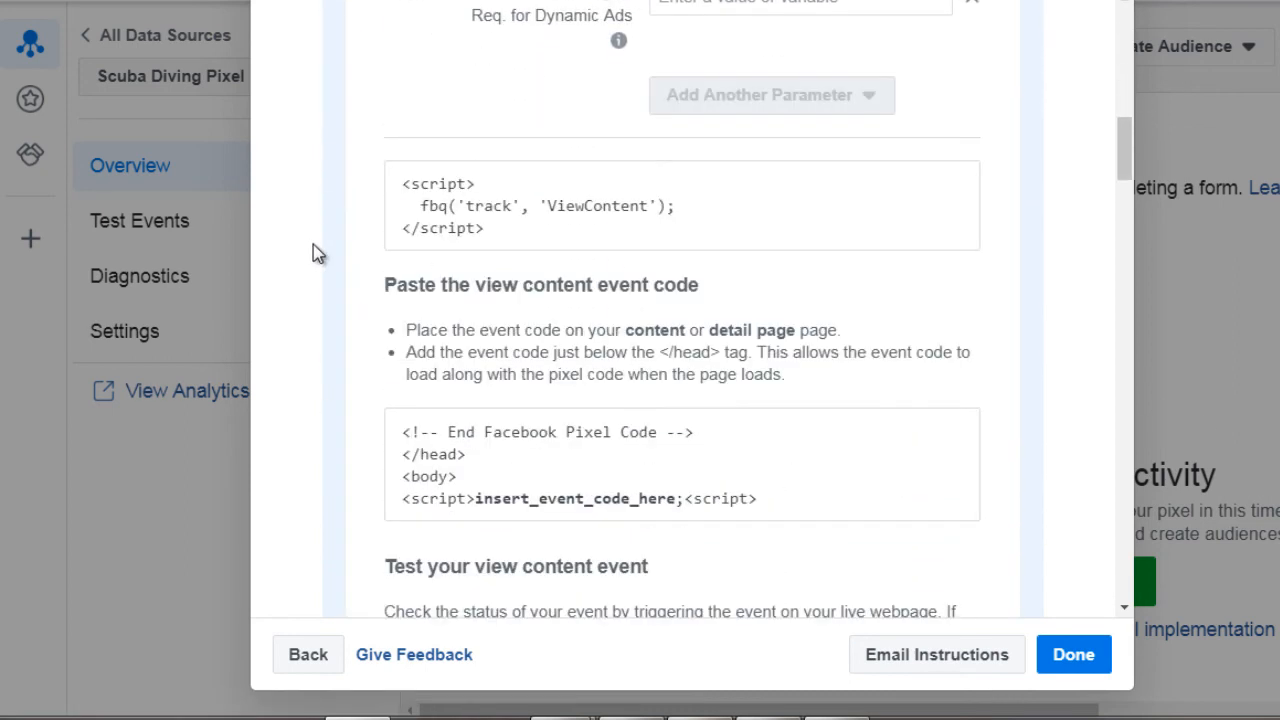
mouse_move(463, 248)
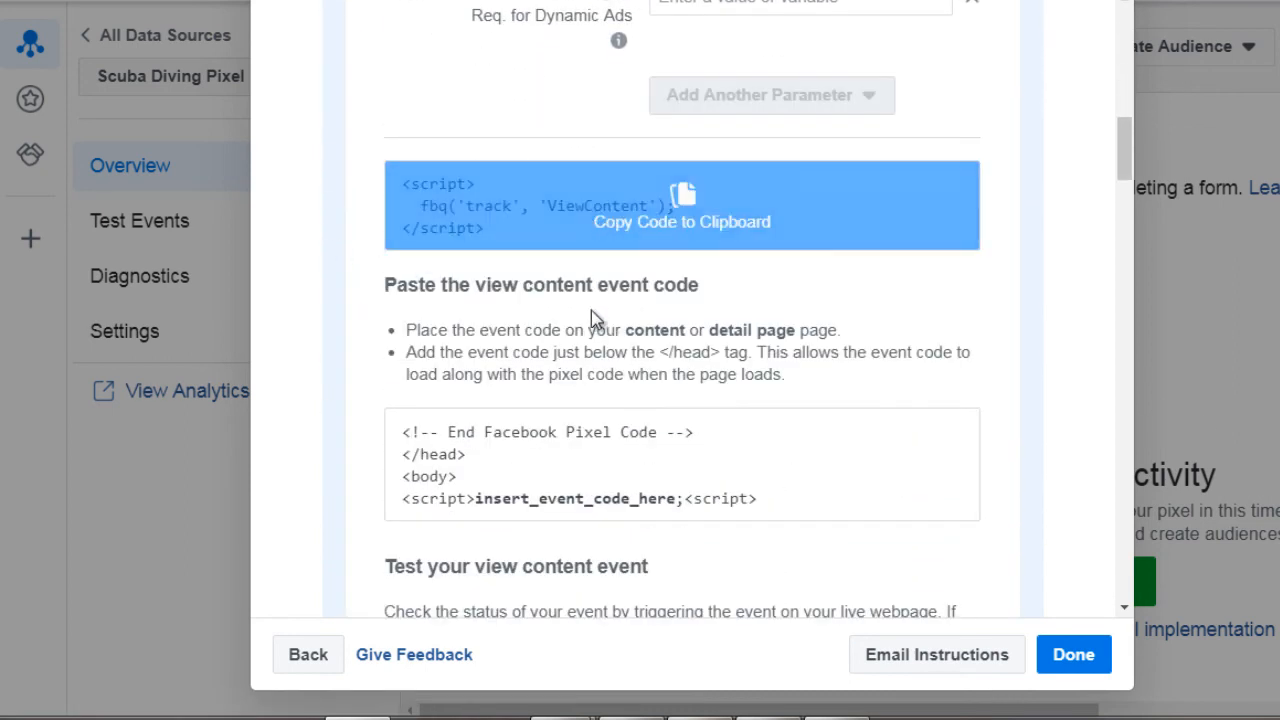